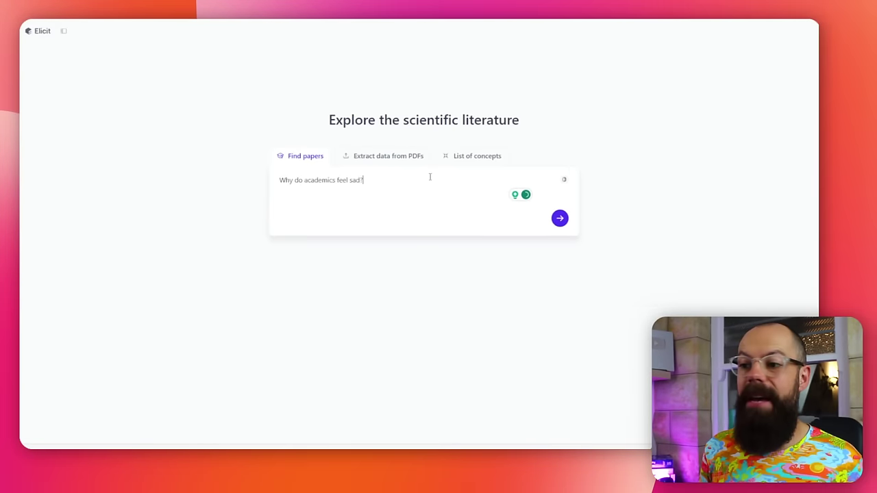
Step: Submit 'Why do academics feel sad?' in Elicit and review the top-four paper summary
key(Return)
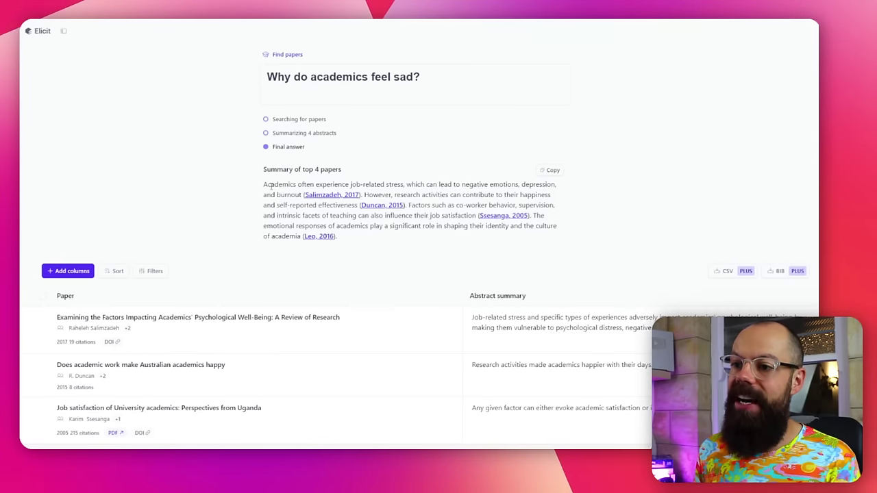
drag(265, 185, 291, 185)
click(286, 203)
scroll(286, 203, down, 2)
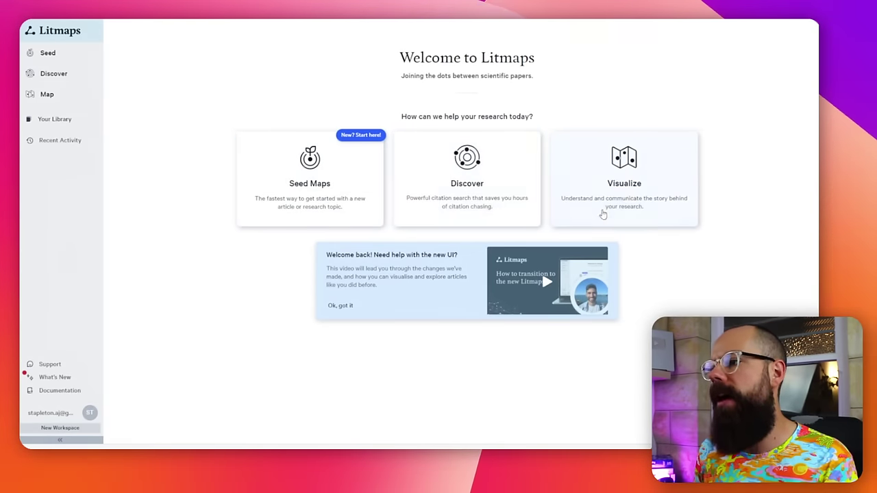
Step: Show the Seed: Stapleton, 2012 collection as a map with its x-axis set to Momentum
click(62, 118)
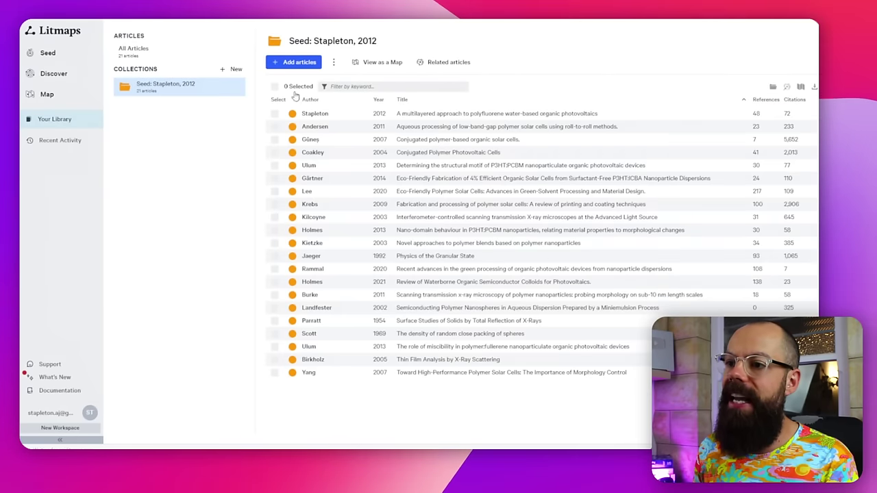
click(355, 67)
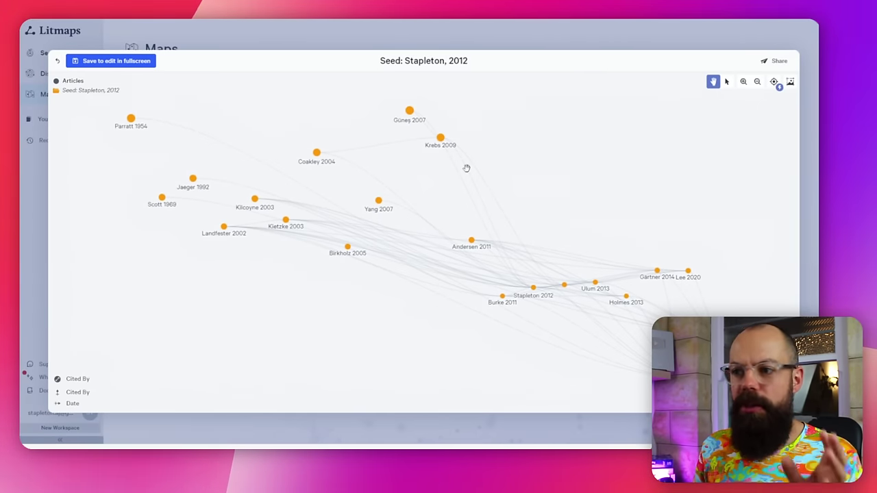
click(77, 396)
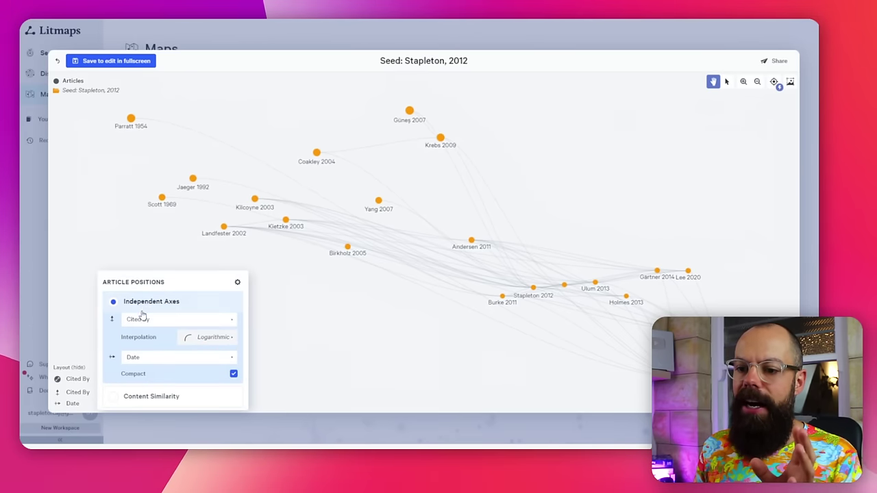
click(151, 362)
click(157, 333)
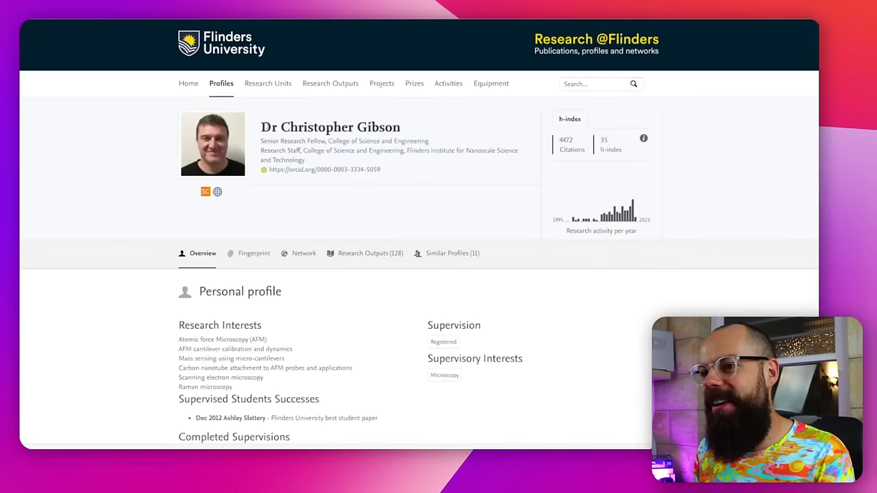
Step: Select the researcher's name heading and scroll the Flinders profile to the citations and h-index
drag(276, 122, 356, 121)
scroll(281, 257, down, 1)
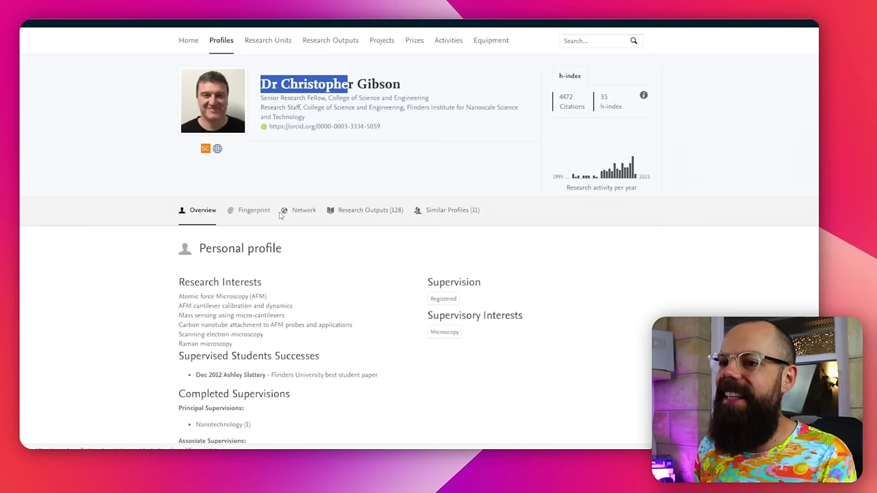
scroll(252, 250, down, 1)
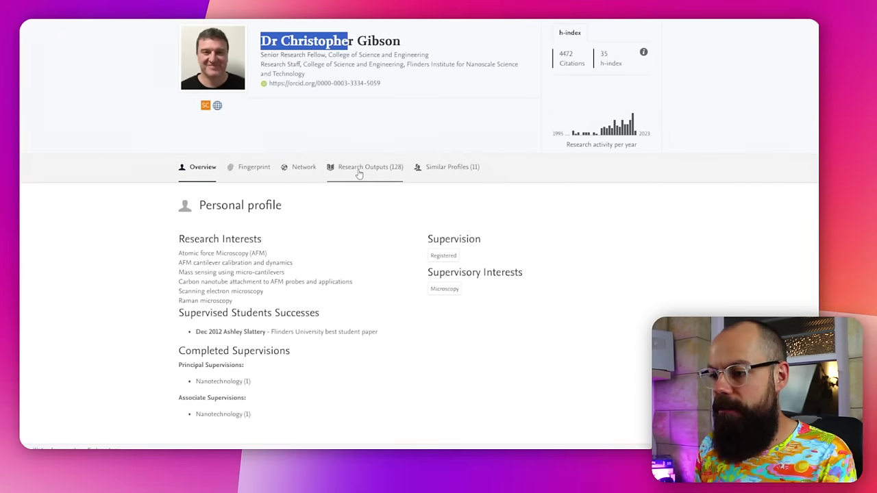
Step: Open the Research Outputs (128) tab and browse the newest 2023 publications
click(359, 174)
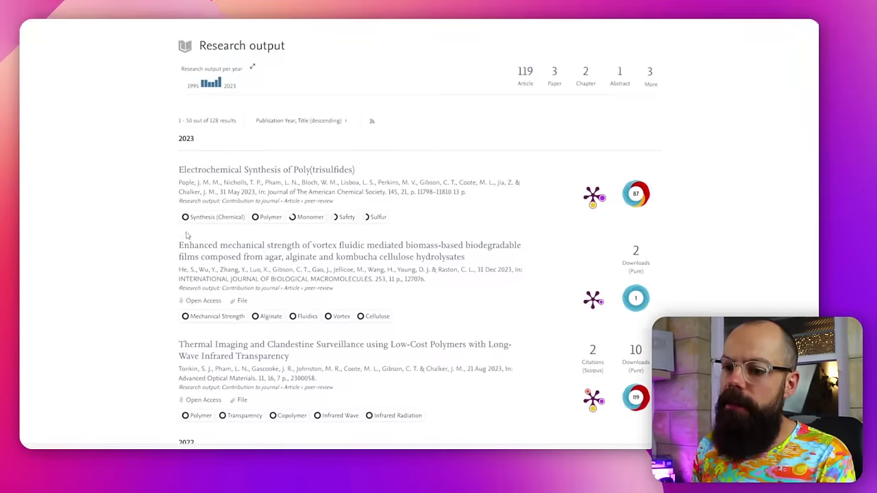
scroll(187, 235, down, 2)
scroll(237, 281, down, 4)
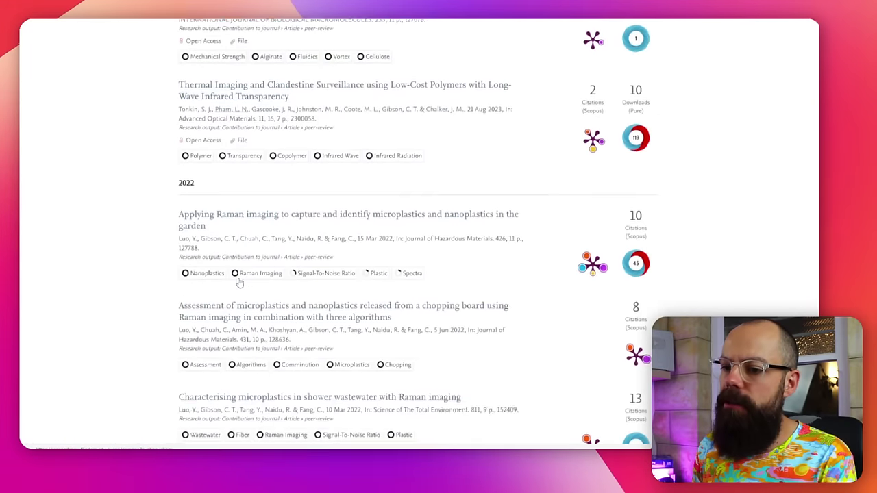
scroll(239, 283, down, 15)
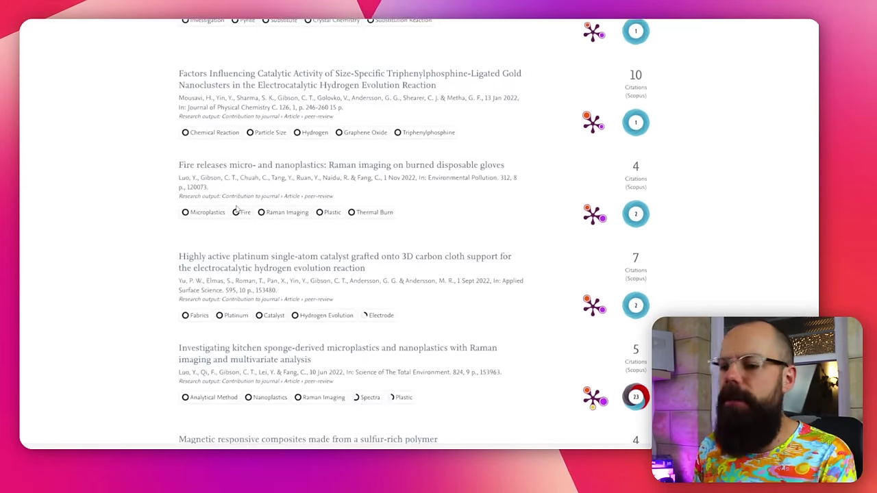
scroll(237, 207, up, 13)
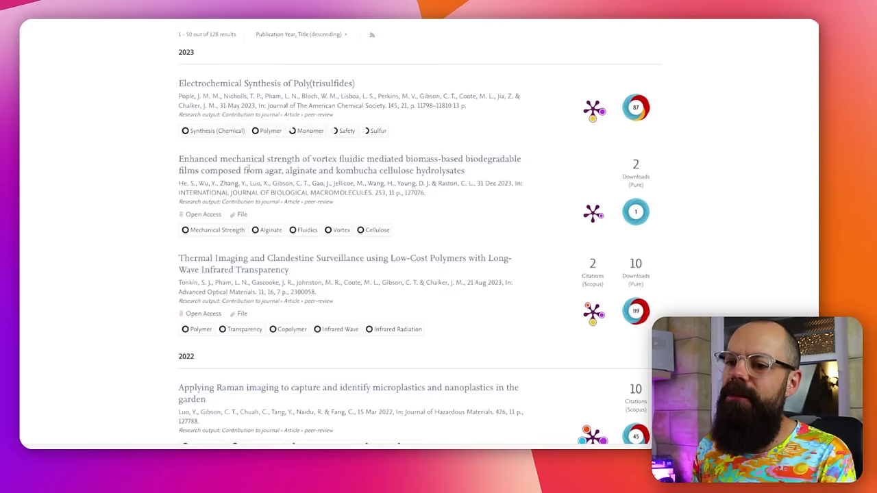
scroll(315, 125, up, 3)
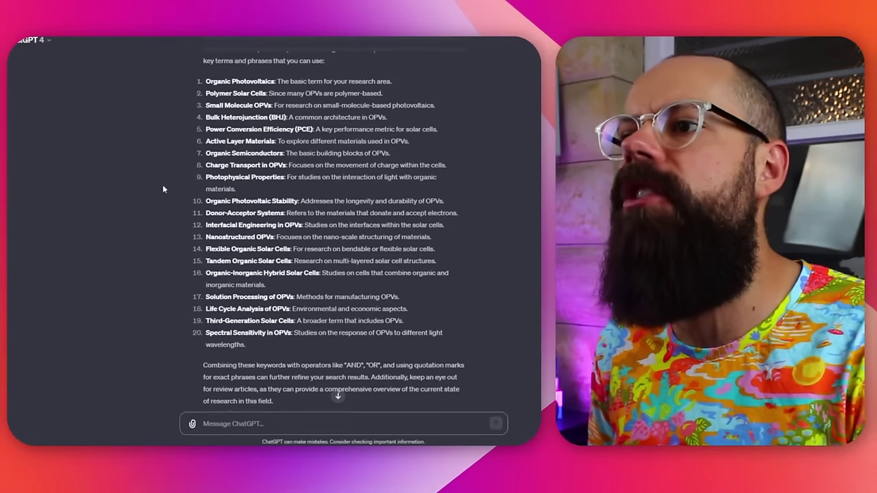
Step: Review the keyword prompt in ChatGPT and select suggested keywords 1–9 in the reply
scroll(319, 254, up, 3)
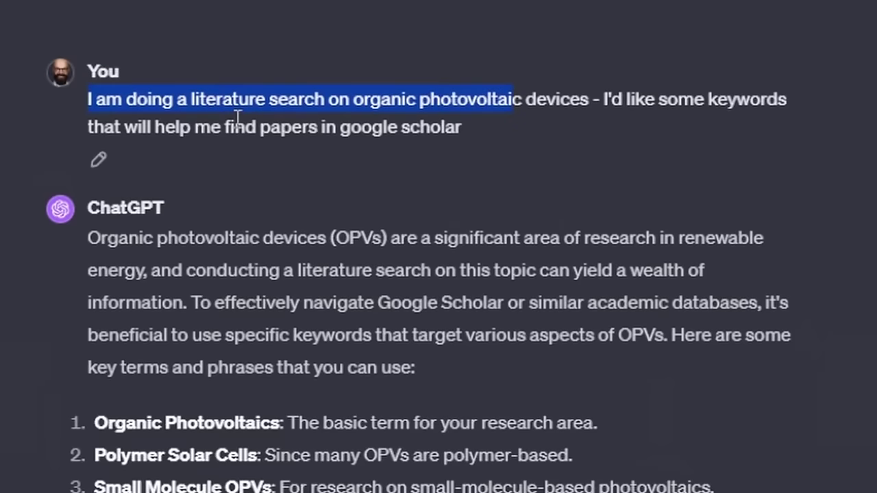
drag(151, 127, 270, 128)
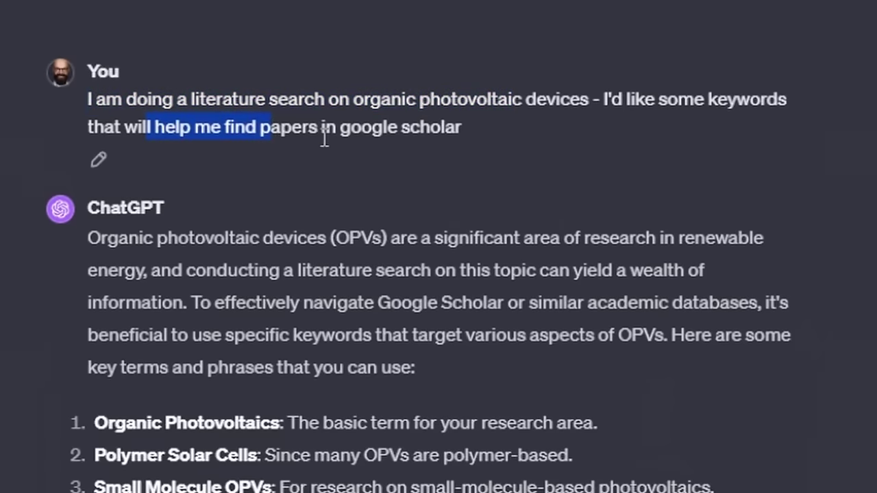
scroll(324, 137, down, 2)
drag(188, 113, 301, 202)
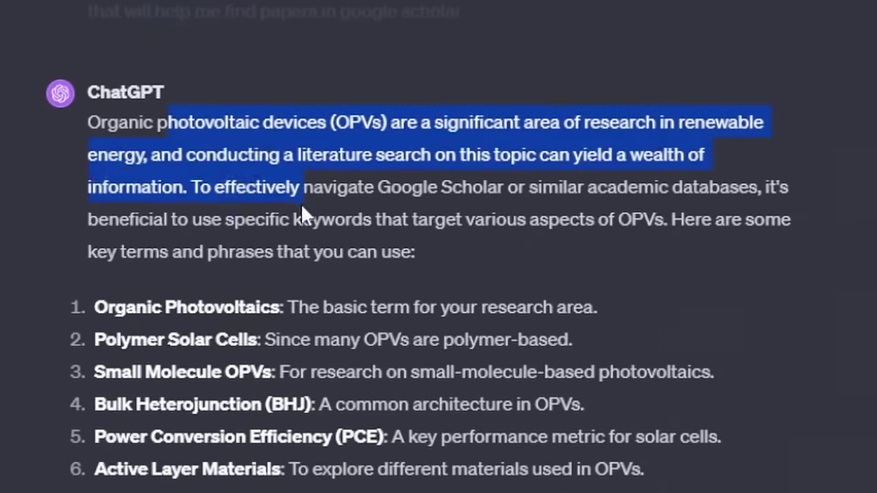
scroll(184, 192, down, 2)
drag(97, 194, 230, 490)
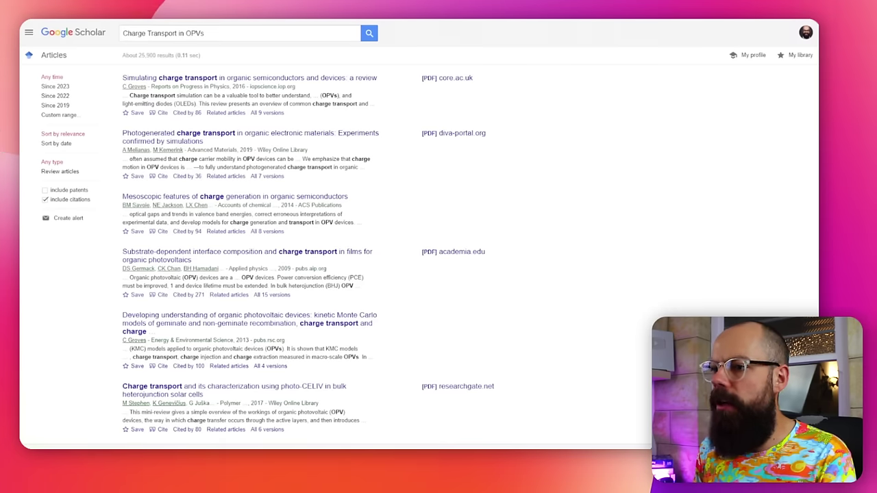
Step: Filter the 'Charge Transport in OPVs' Google Scholar results to papers since 2023
click(204, 34)
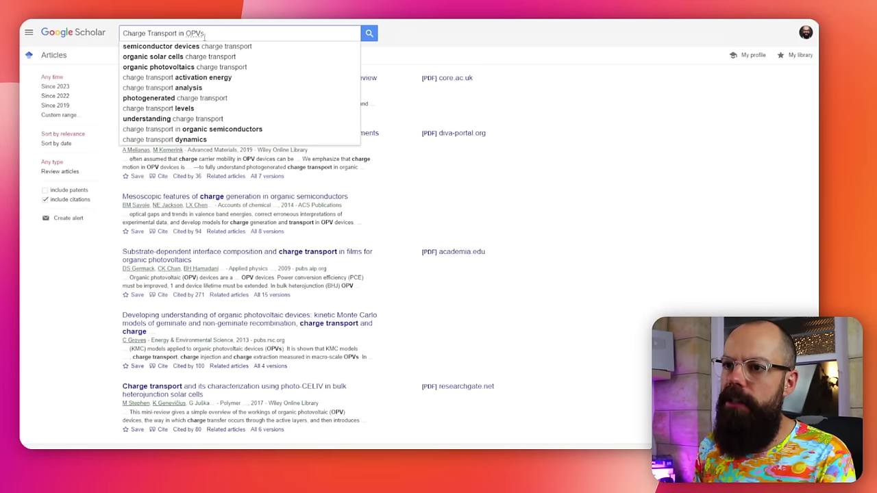
click(516, 74)
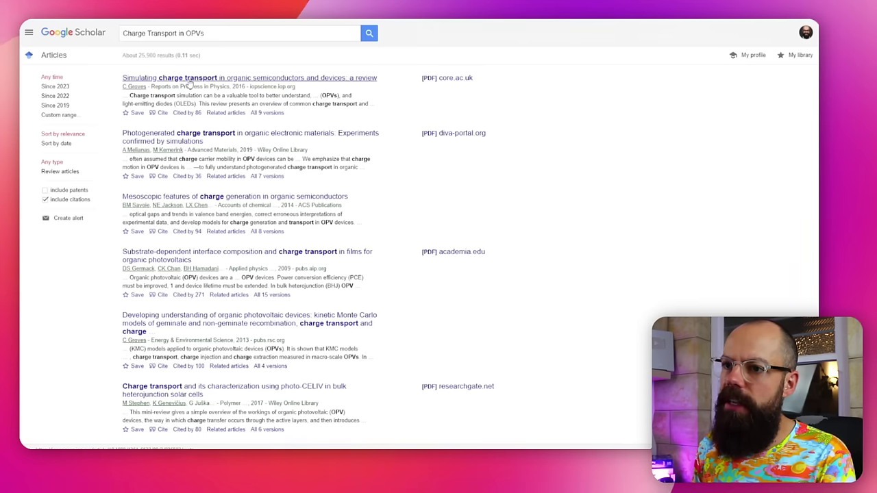
scroll(278, 219, down, 10)
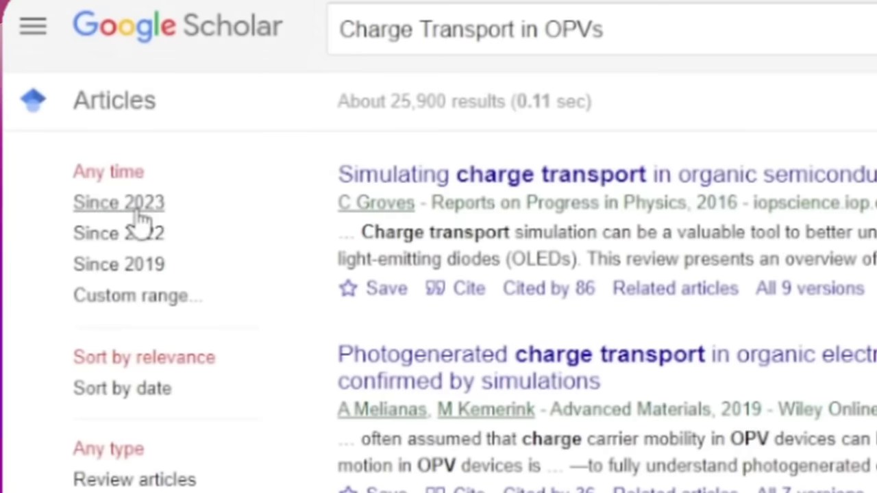
click(139, 215)
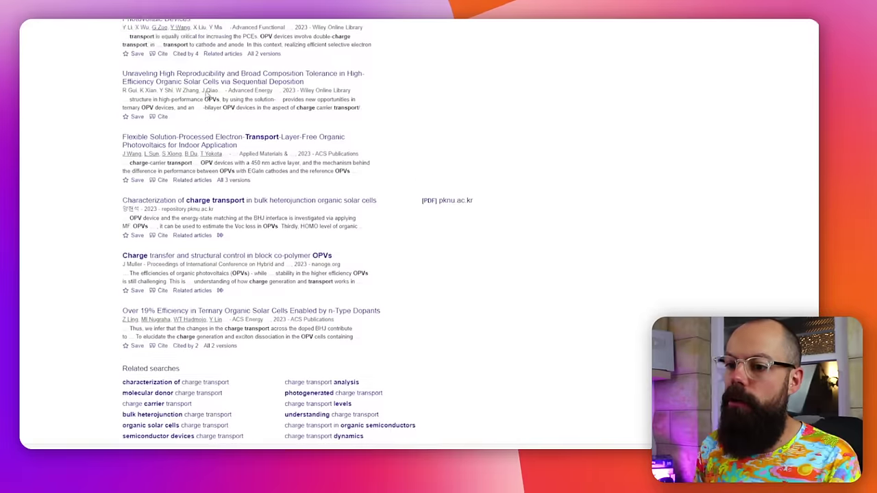
scroll(205, 95, down, 3)
scroll(205, 94, up, 15)
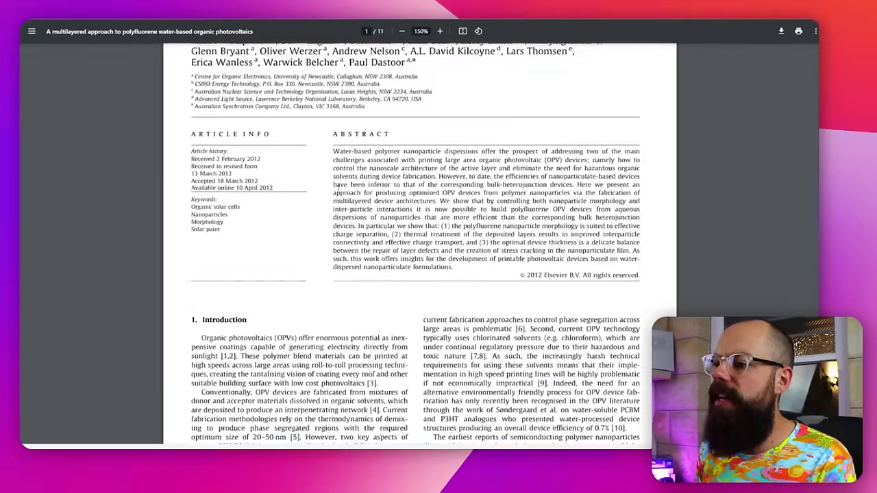
scroll(340, 188, down, 5)
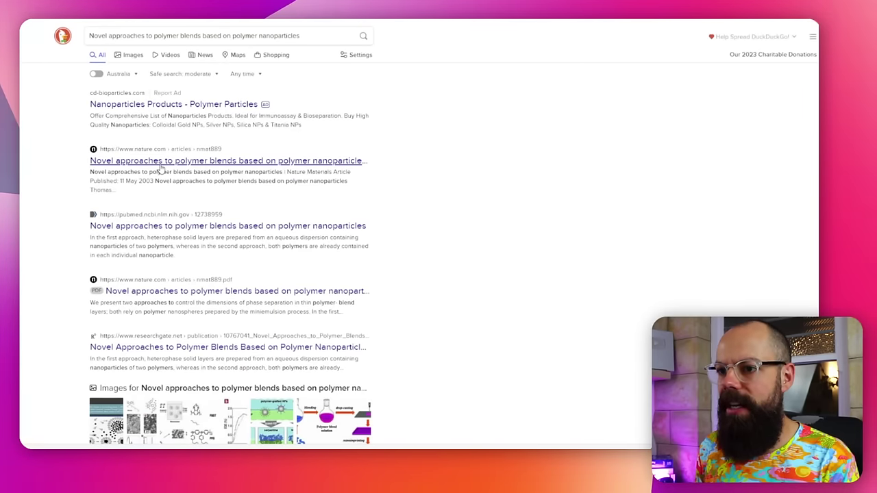
Step: Open the Nature Materials article's four citing papers, each in a new tab
click(161, 166)
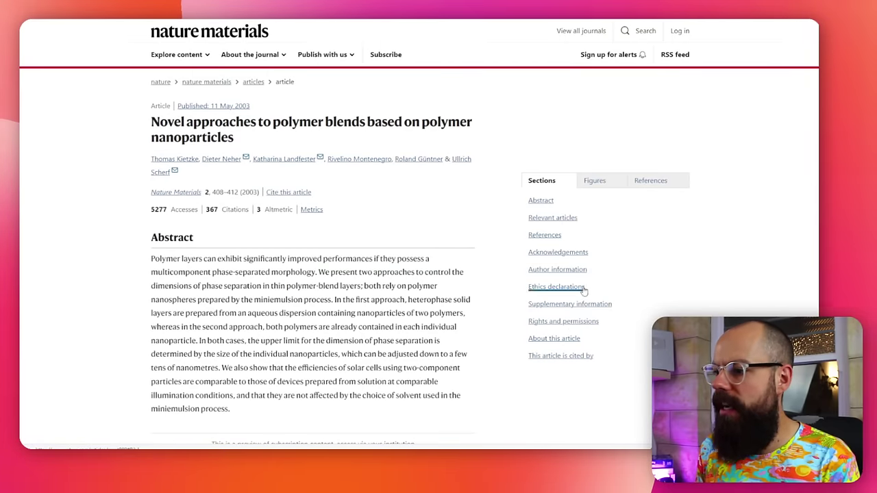
click(560, 356)
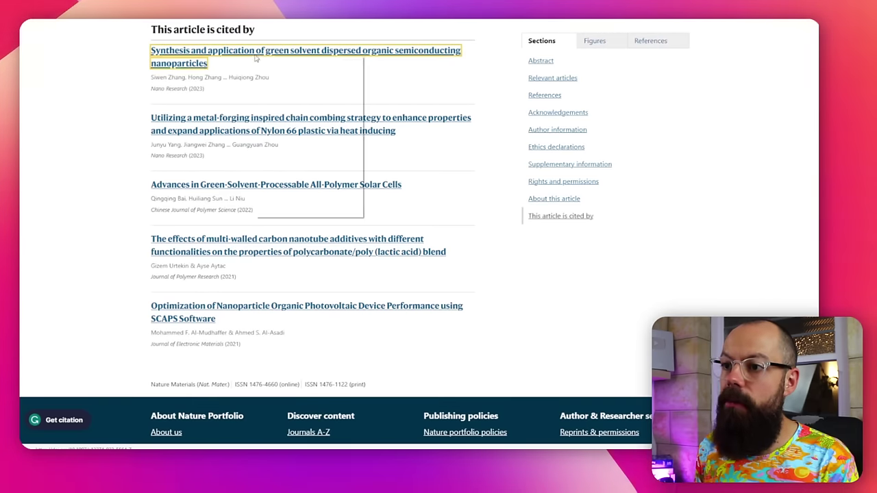
click(273, 104)
right_click(281, 119)
click(287, 131)
right_click(268, 186)
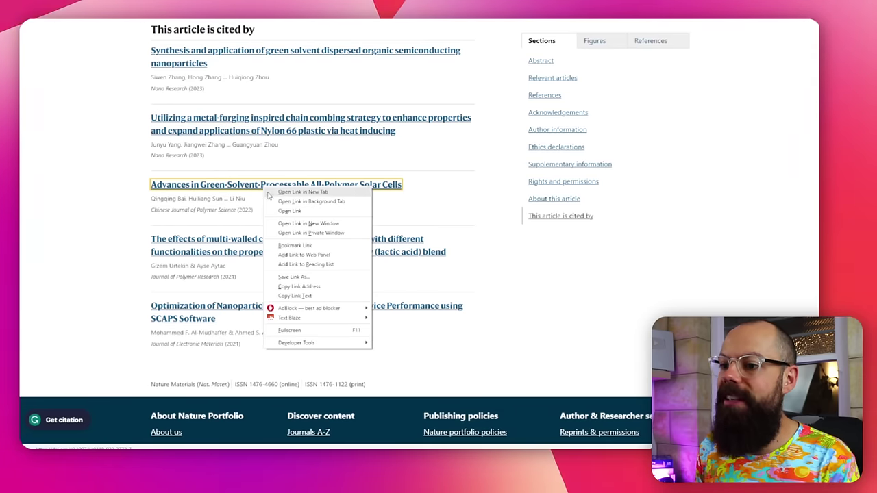
click(290, 210)
right_click(289, 240)
click(309, 261)
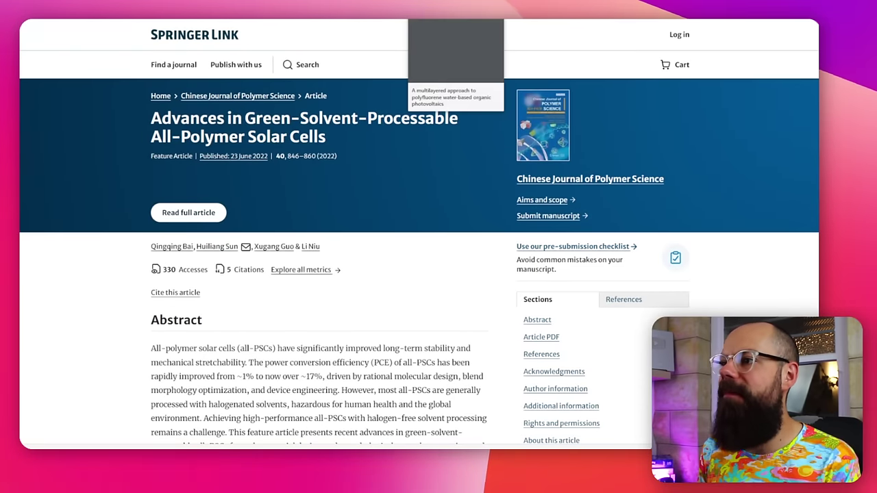
Step: Bring up the Nano Research citing article on Springer Link and highlight its title
click(455, 10)
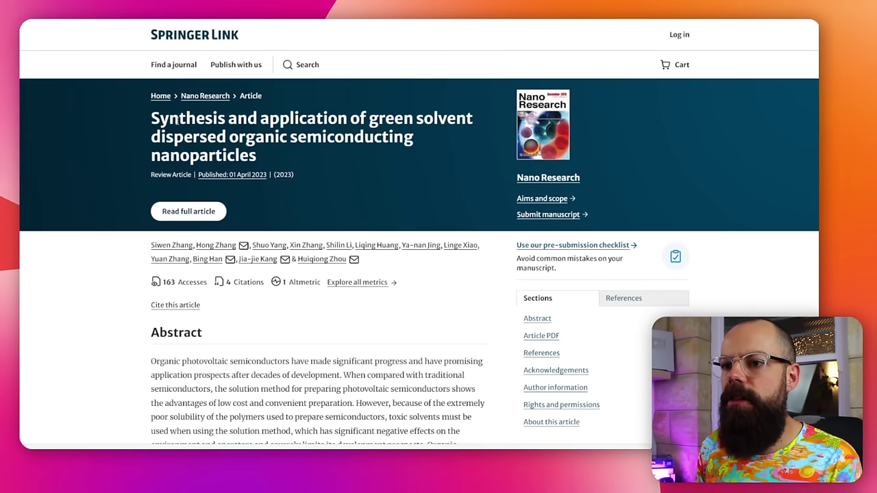
drag(177, 119, 380, 122)
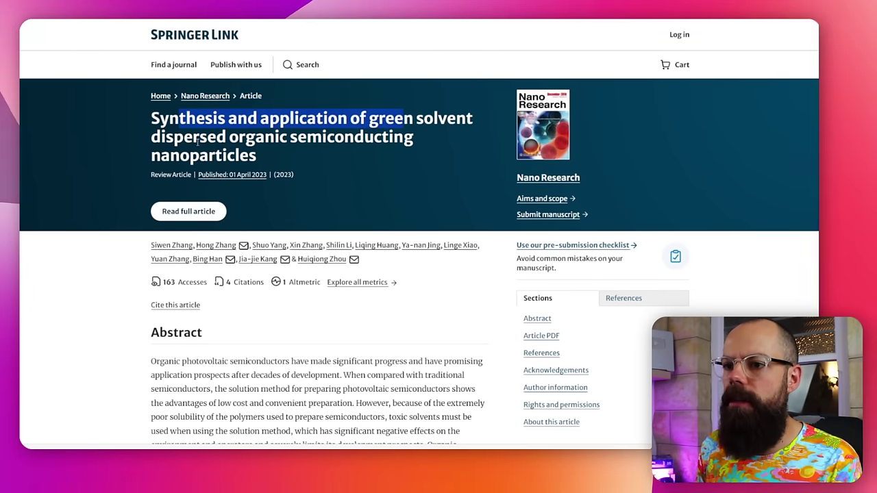
mouse_move(307, 137)
mouse_down()
mouse_move(206, 137)
mouse_move(298, 137)
mouse_up()
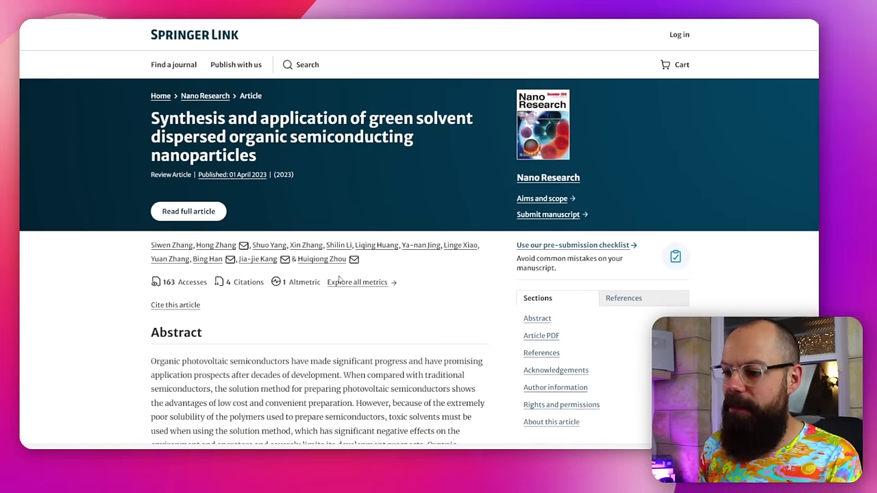
Step: Open Google Scholar lookups for references 1, 3 and 4 in background tabs, then view them
scroll(339, 277, down, 5)
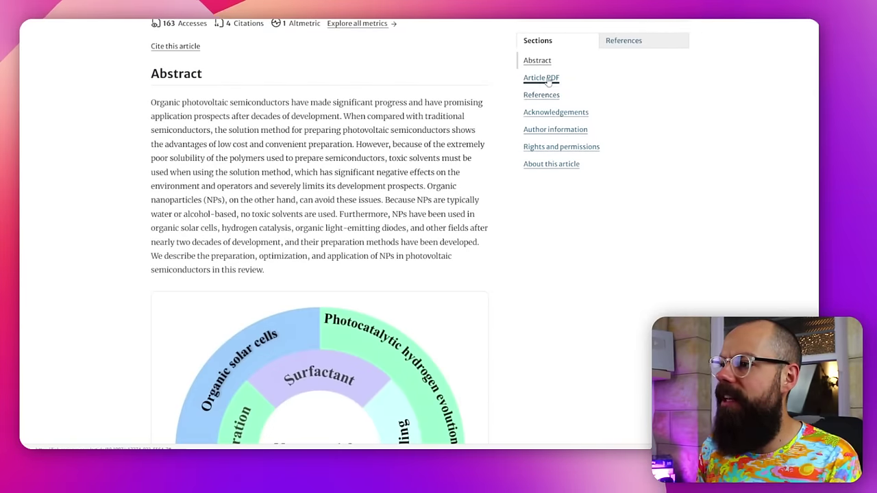
click(554, 99)
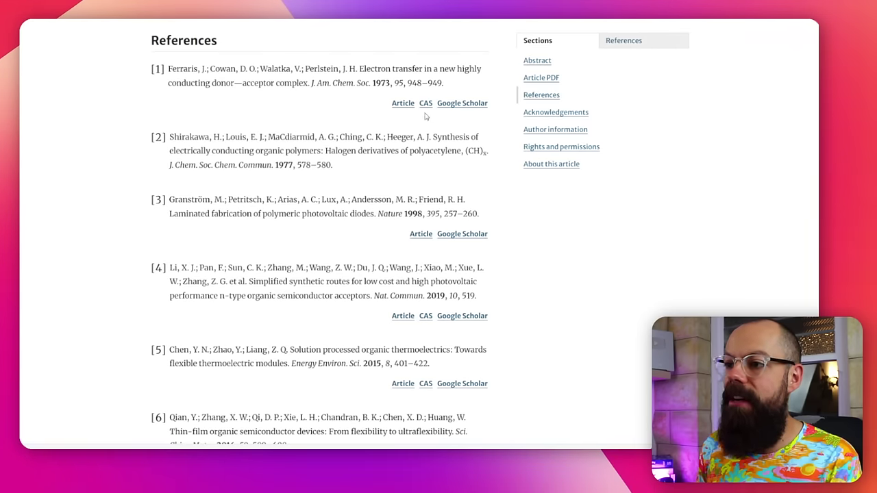
right_click(460, 107)
key(Escape)
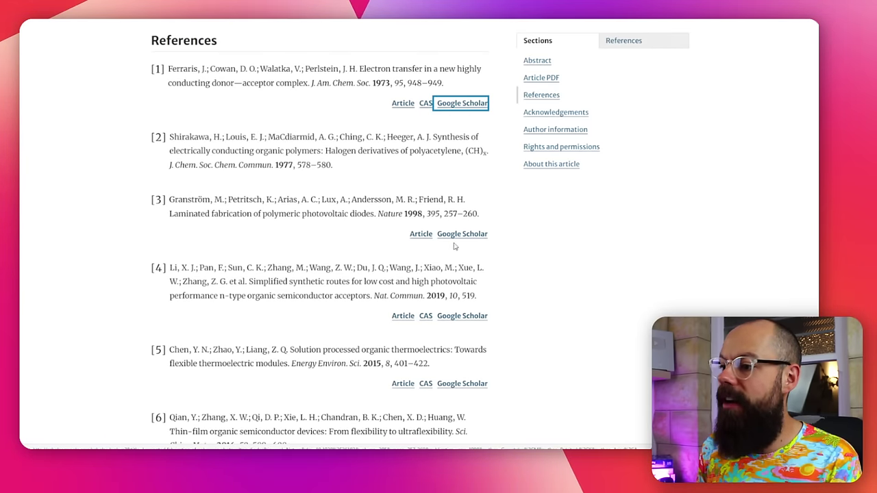
right_click(461, 235)
click(476, 251)
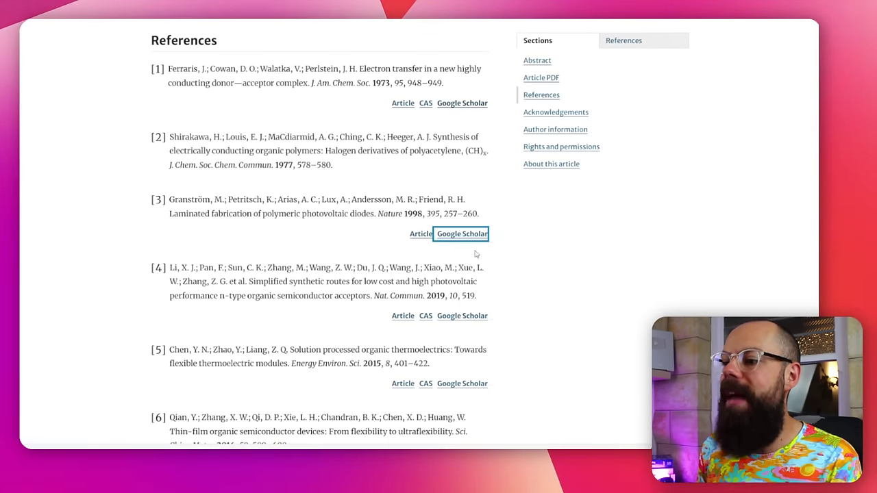
right_click(461, 317)
click(515, 170)
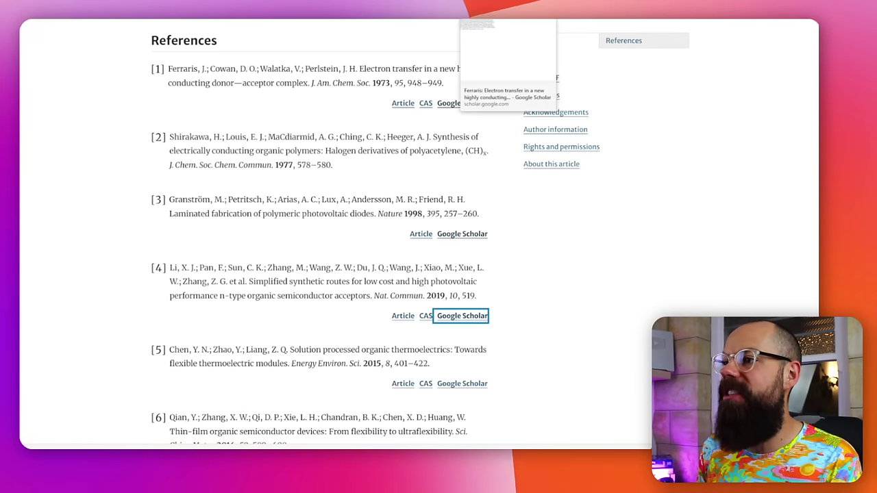
click(493, 10)
key(ctrl+Tab)
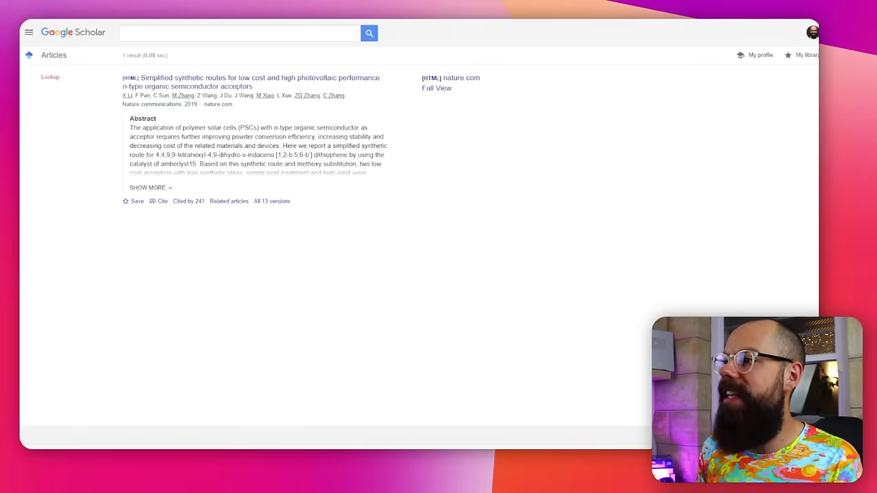
Step: Switch to the Journal of Polymer Research tab with the multi-walled carbon nanotube PC/PLA blend article
key(ctrl+Tab)
key(ctrl+Tab)
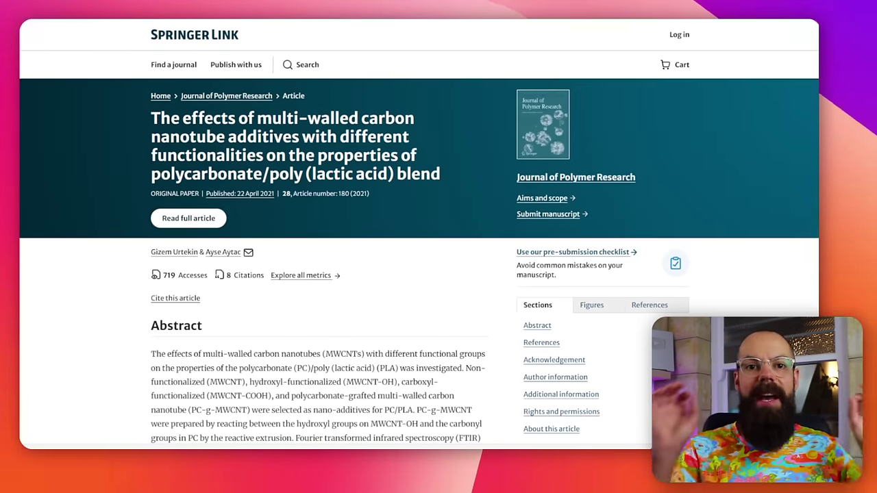